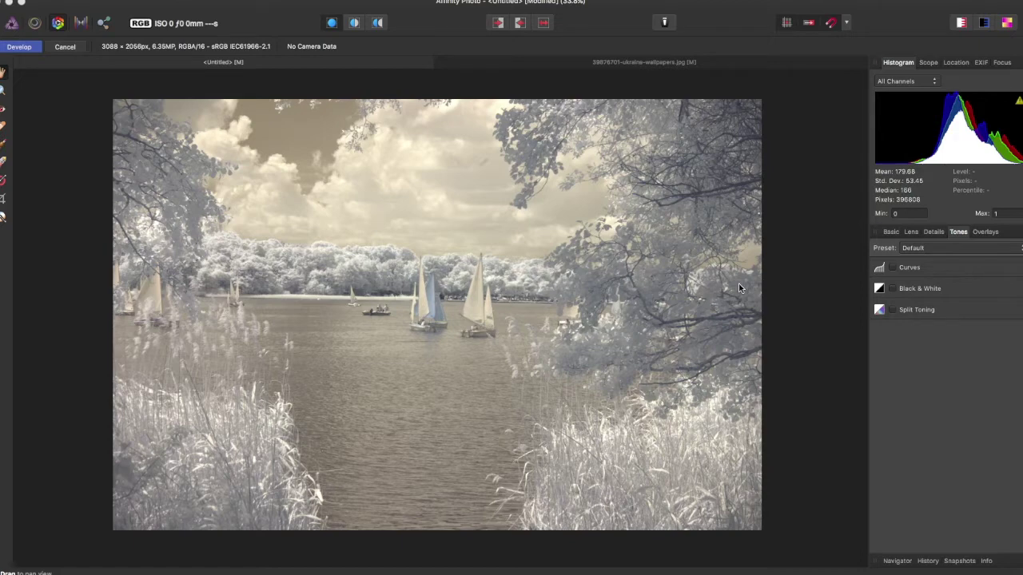
# Enable Split Toning and raise both highlight and shadow saturation to 100%.
pyautogui.click(894, 310)
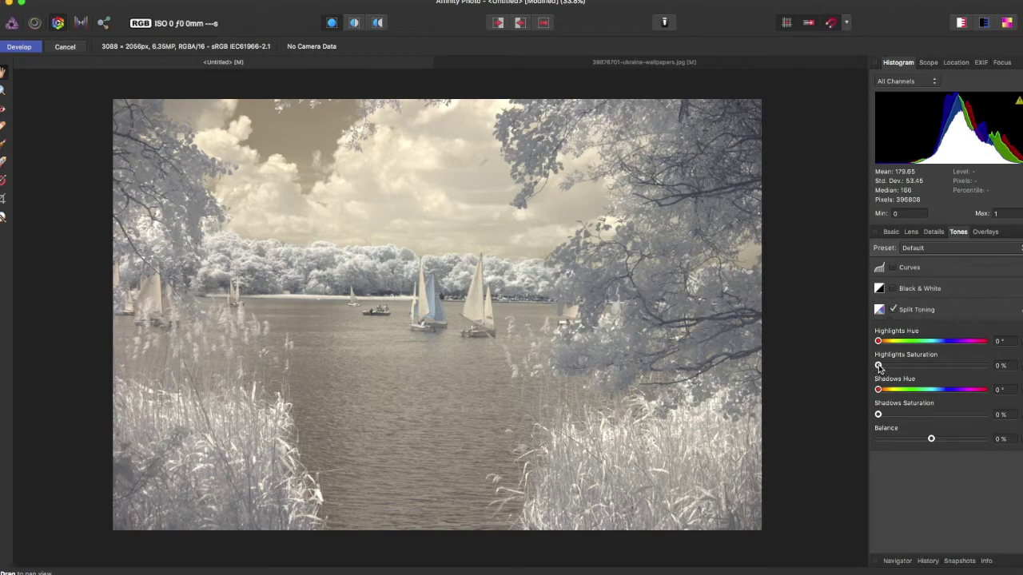
pyautogui.moveTo(878, 366); pyautogui.dragTo(984, 365)
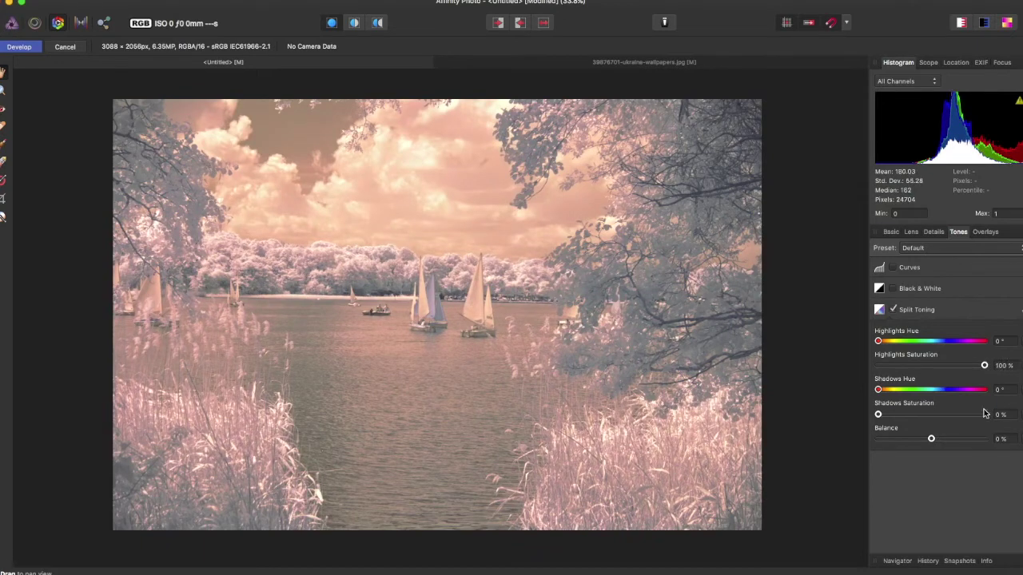
pyautogui.moveTo(878, 415); pyautogui.dragTo(984, 415)
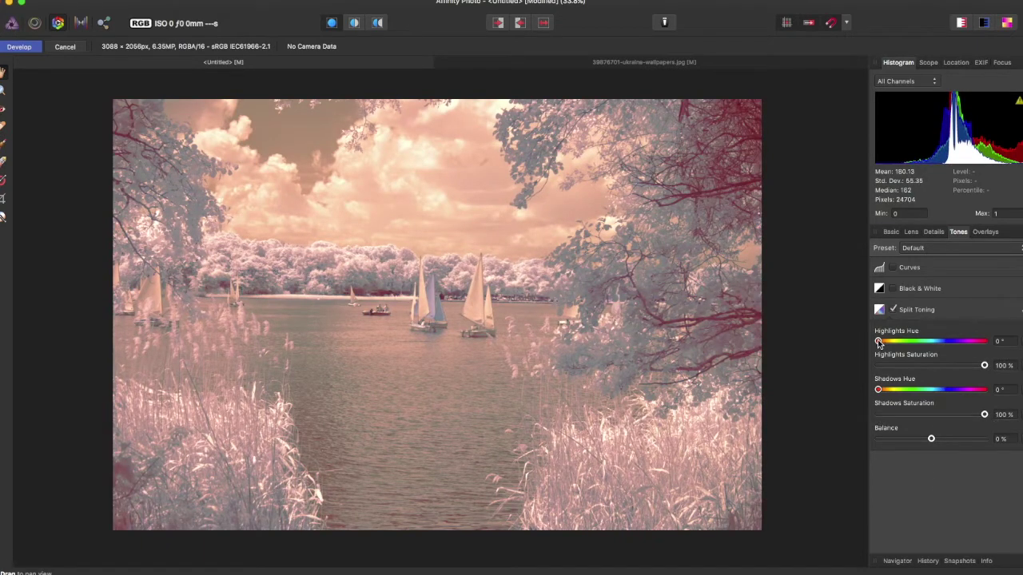
pyautogui.moveTo(878, 342)
pyautogui.mouseDown()
pyautogui.moveTo(970, 343)
pyautogui.moveTo(891, 342)
pyautogui.mouseUp()
pyautogui.moveTo(879, 390); pyautogui.dragTo(986, 390)
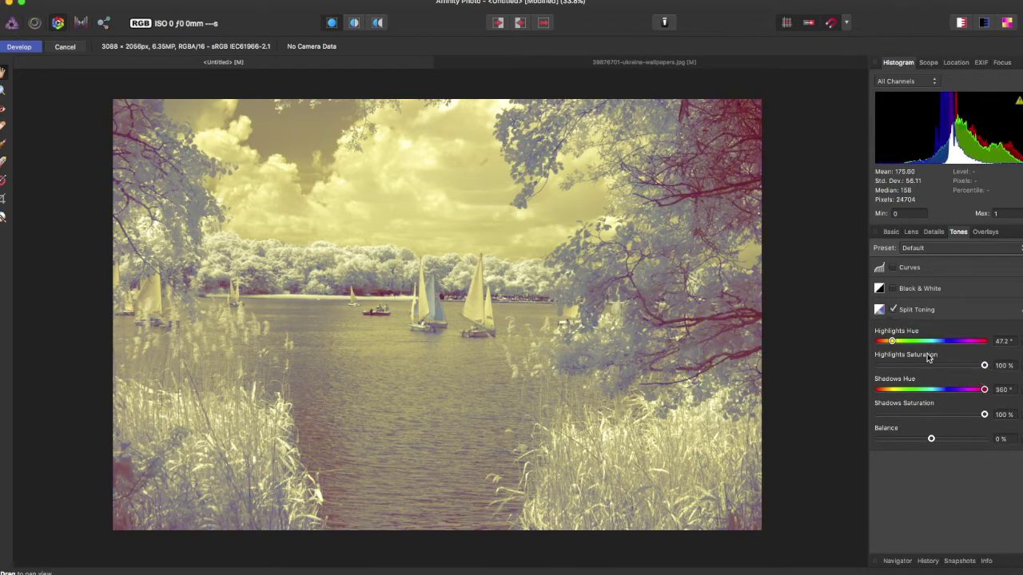
# Settle the highlights hue at 60.9°, shadows hue at 0° and balance at 10%, then go to the wheat field photo.
pyautogui.moveTo(892, 342); pyautogui.dragTo(877, 342)
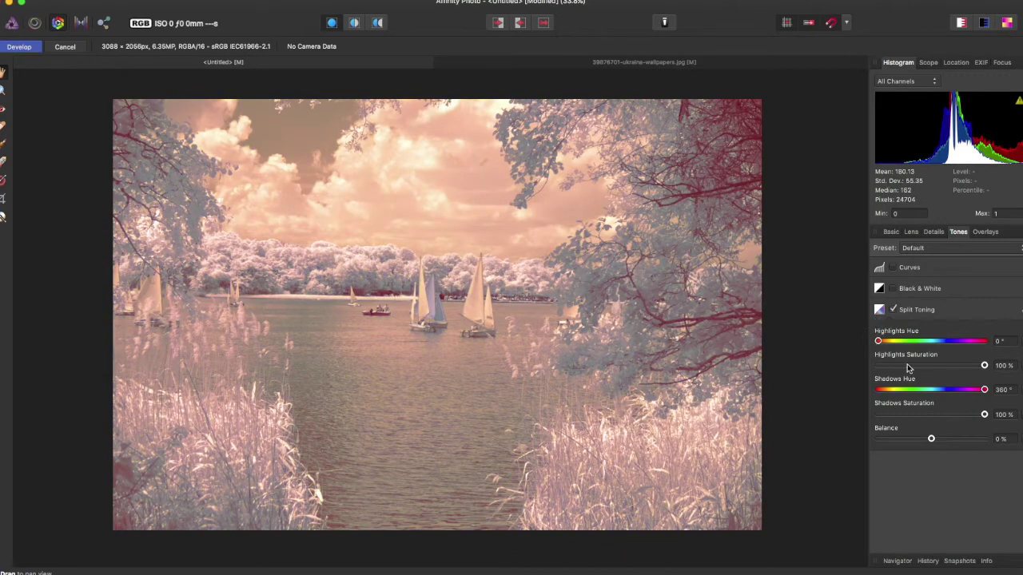
pyautogui.moveTo(973, 341); pyautogui.dragTo(896, 341)
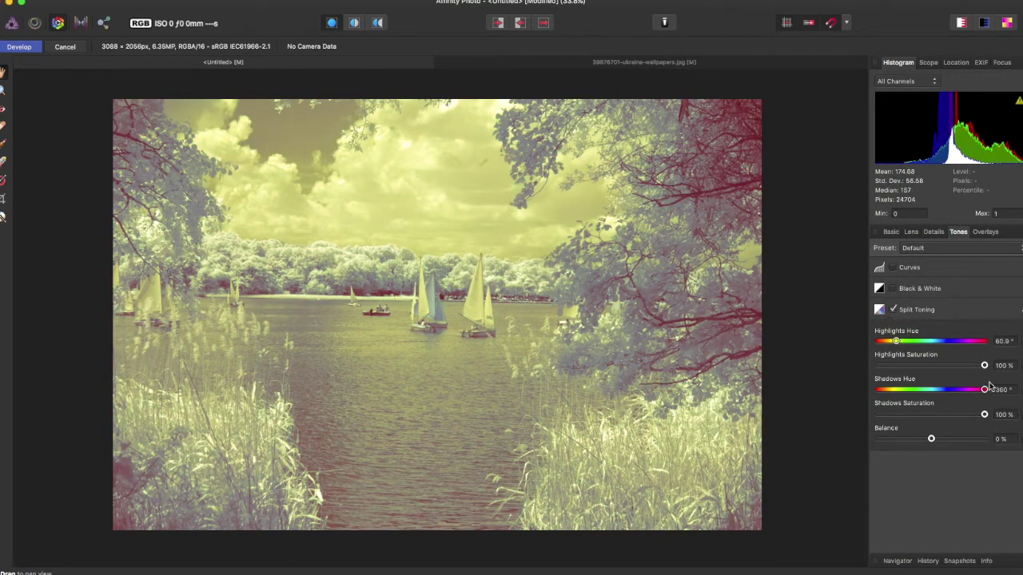
pyautogui.moveTo(988, 390); pyautogui.dragTo(871, 391)
pyautogui.moveTo(983, 415)
pyautogui.mouseDown()
pyautogui.moveTo(847, 416)
pyautogui.moveTo(986, 415)
pyautogui.mouseUp()
pyautogui.moveTo(985, 366)
pyautogui.mouseDown()
pyautogui.moveTo(865, 365)
pyautogui.moveTo(994, 367)
pyautogui.mouseUp()
pyautogui.moveTo(931, 440)
pyautogui.mouseDown()
pyautogui.moveTo(957, 440)
pyautogui.moveTo(906, 441)
pyautogui.moveTo(954, 441)
pyautogui.moveTo(937, 440)
pyautogui.mouseUp()
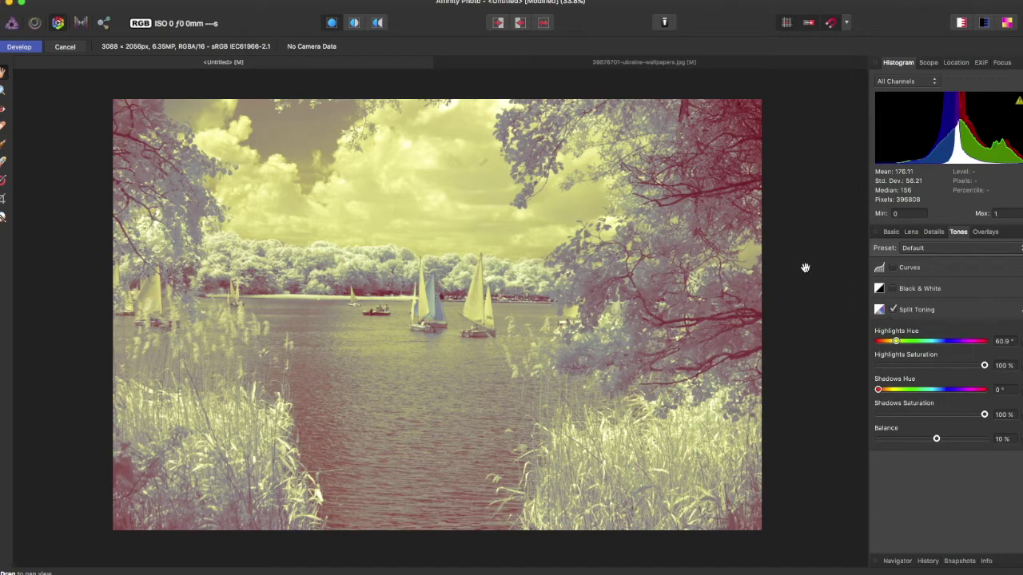
pyautogui.click(615, 65)
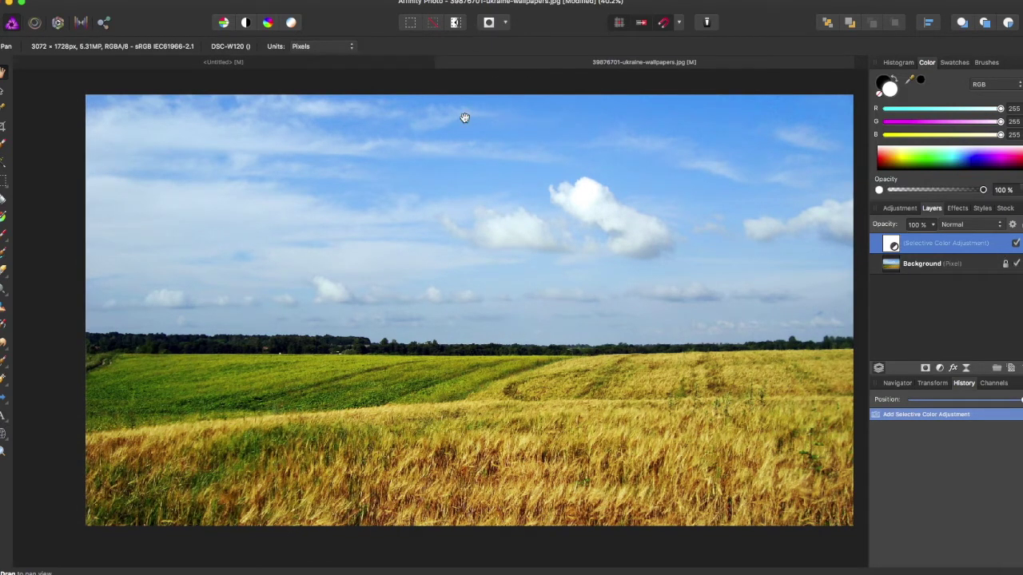
# Find Selective Color through the Help menu search and add it as a new adjustment layer.
pyautogui.press('super+shift+slash')
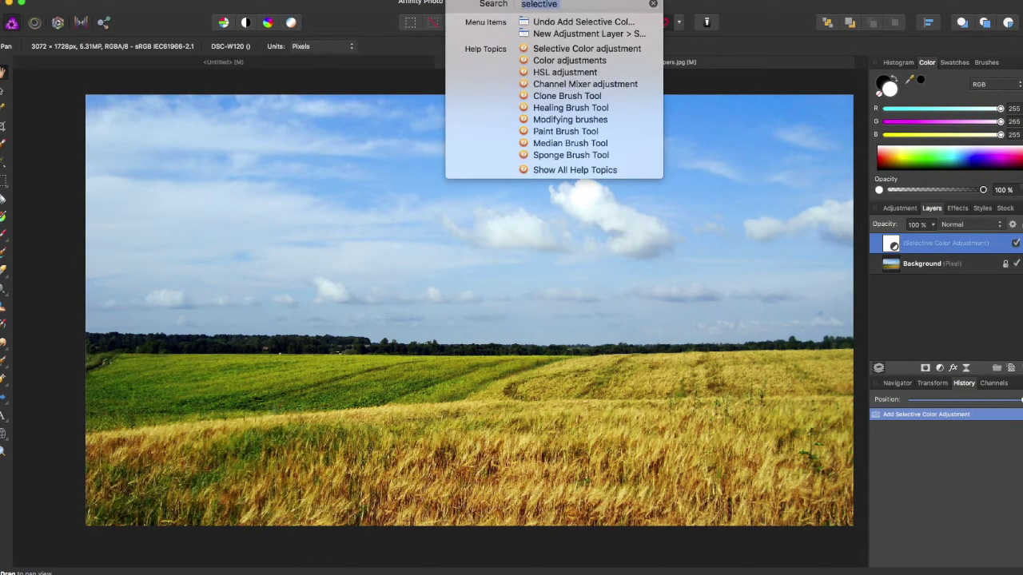
pyautogui.moveTo(520, 36)
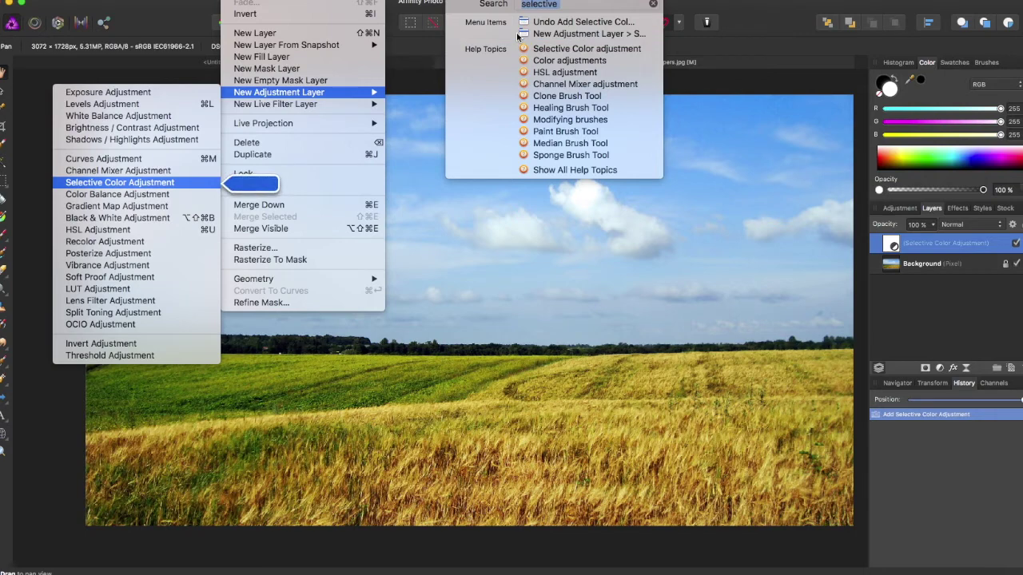
pyautogui.click(520, 34)
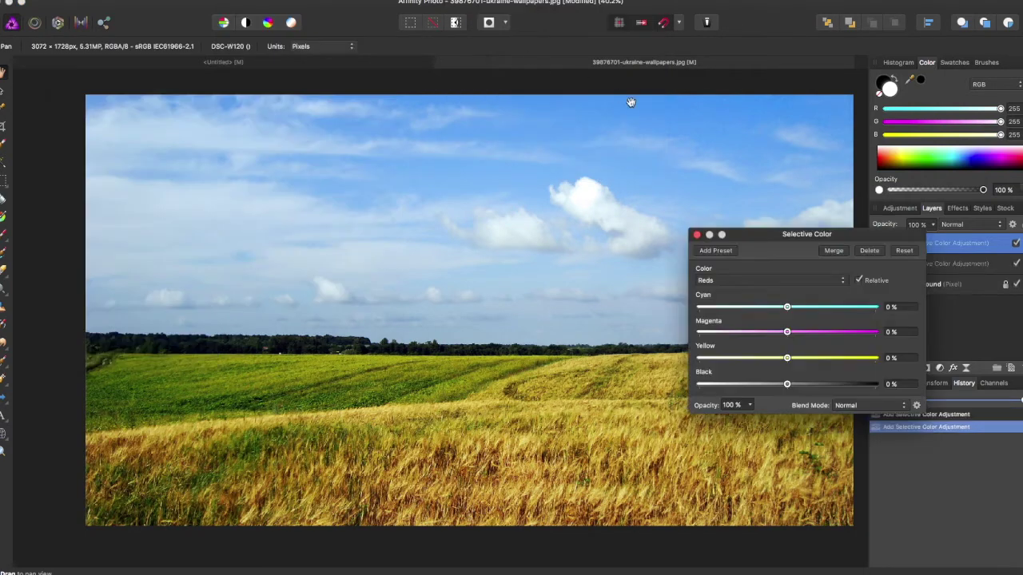
# Move the Selective Color panel aside, toggle Relative, and rough in the Reds sliders with Yellow 100%.
pyautogui.moveTo(760, 233); pyautogui.dragTo(790, 96)
pyautogui.click(888, 143)
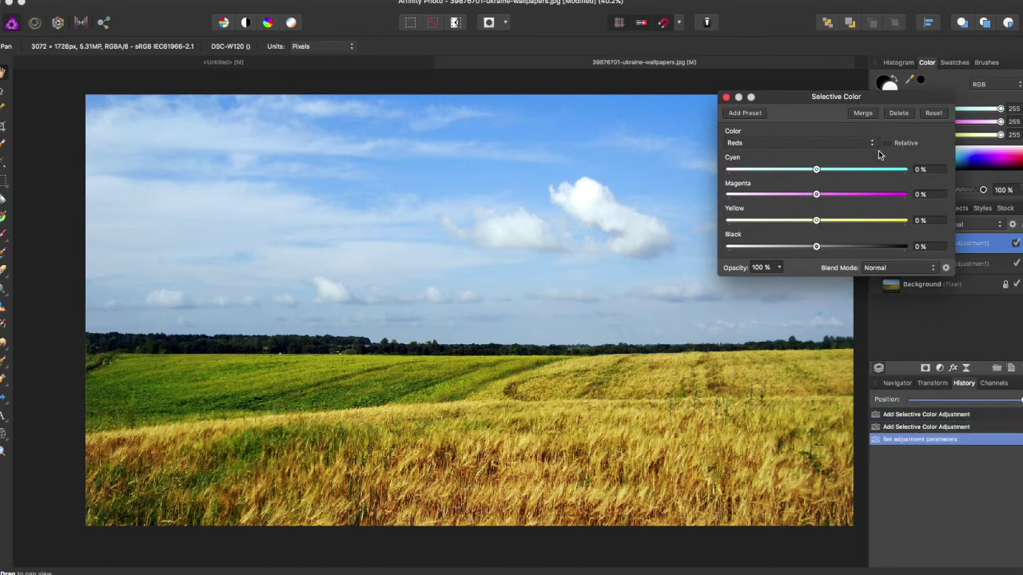
pyautogui.moveTo(840, 172); pyautogui.dragTo(868, 175)
pyautogui.moveTo(781, 195); pyautogui.dragTo(749, 196)
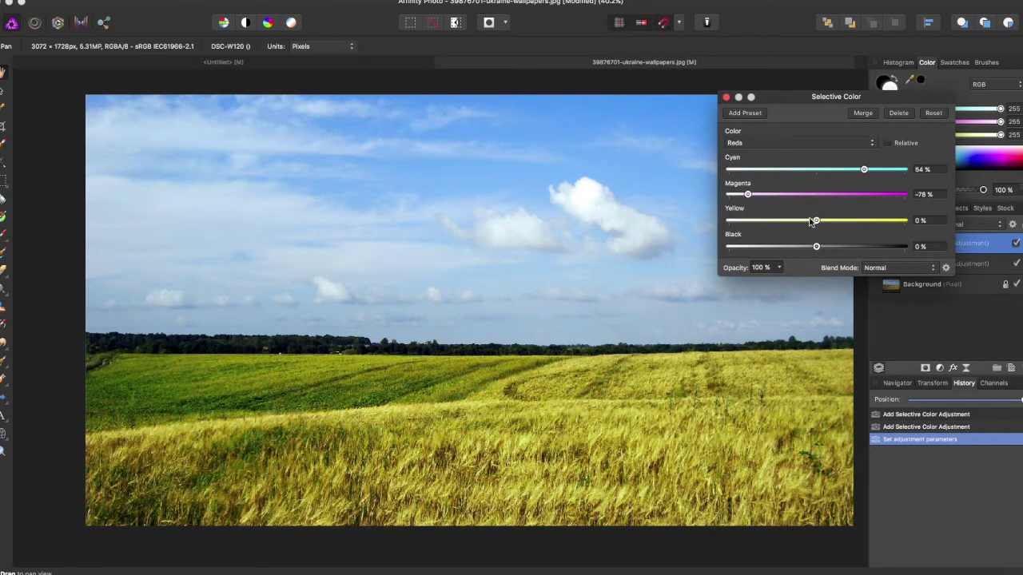
pyautogui.moveTo(838, 224); pyautogui.dragTo(933, 231)
pyautogui.moveTo(815, 247)
pyautogui.mouseDown()
pyautogui.moveTo(719, 253)
pyautogui.moveTo(859, 251)
pyautogui.moveTo(829, 252)
pyautogui.mouseUp()
# Keeping Reds selected, set Magenta 100%, Cyan −100% and Black 100%.
pyautogui.click(774, 143)
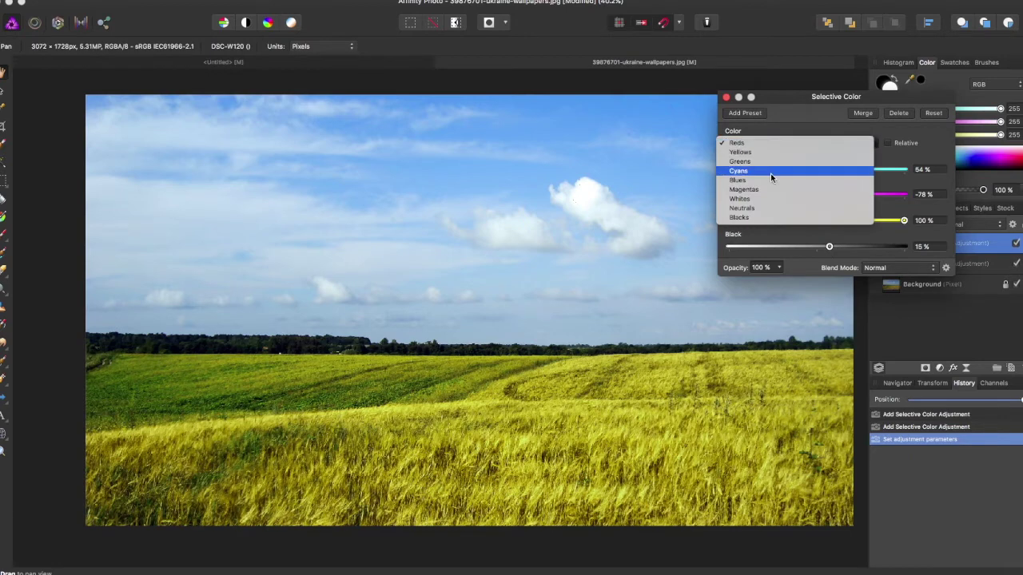
pyautogui.click(767, 142)
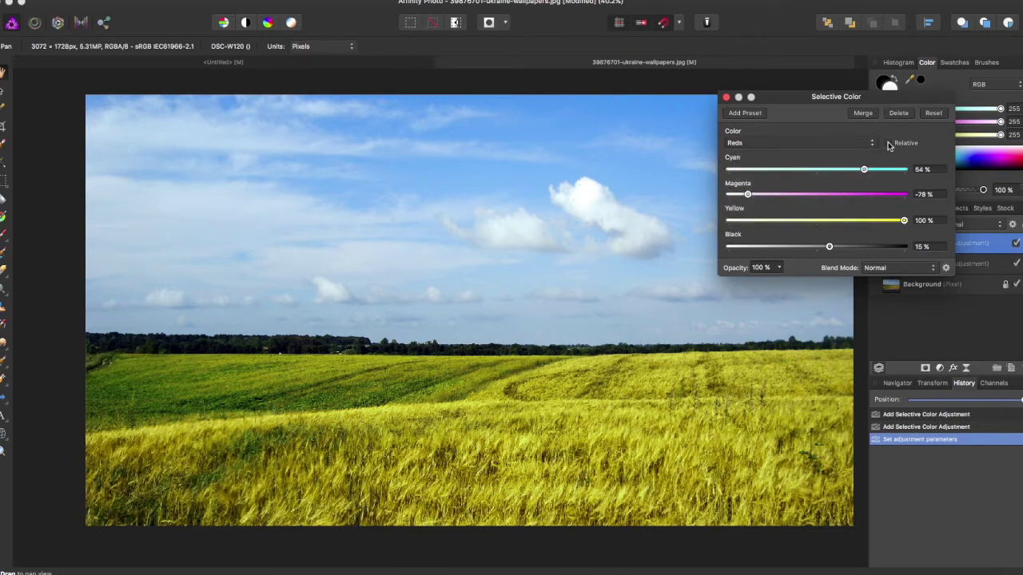
pyautogui.moveTo(749, 200); pyautogui.dragTo(926, 210)
pyautogui.moveTo(872, 174); pyautogui.dragTo(701, 169)
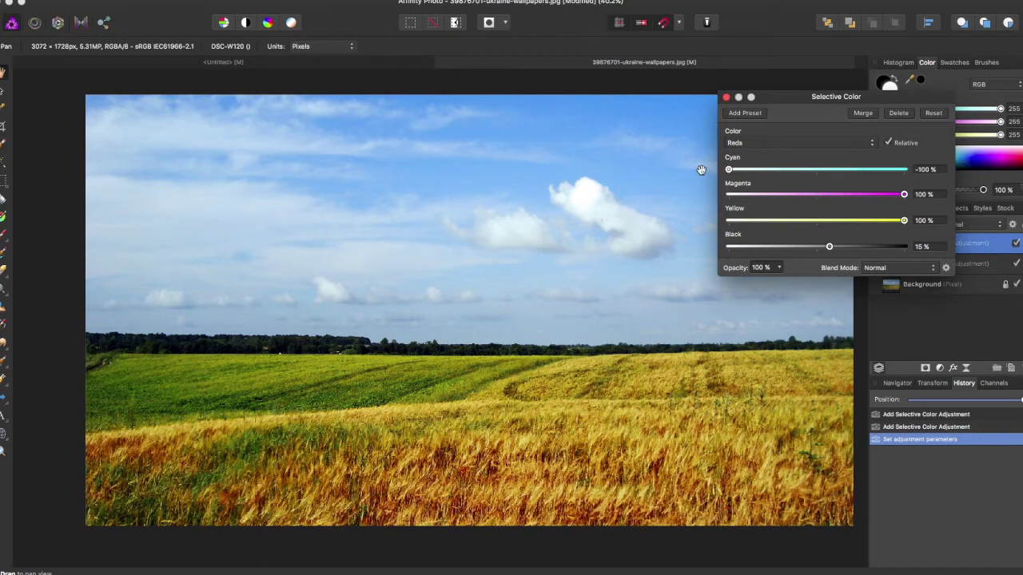
pyautogui.moveTo(829, 246); pyautogui.dragTo(962, 266)
# For the Yellows, set Magenta 100%, Cyan −100% and Black −54%.
pyautogui.click(788, 142)
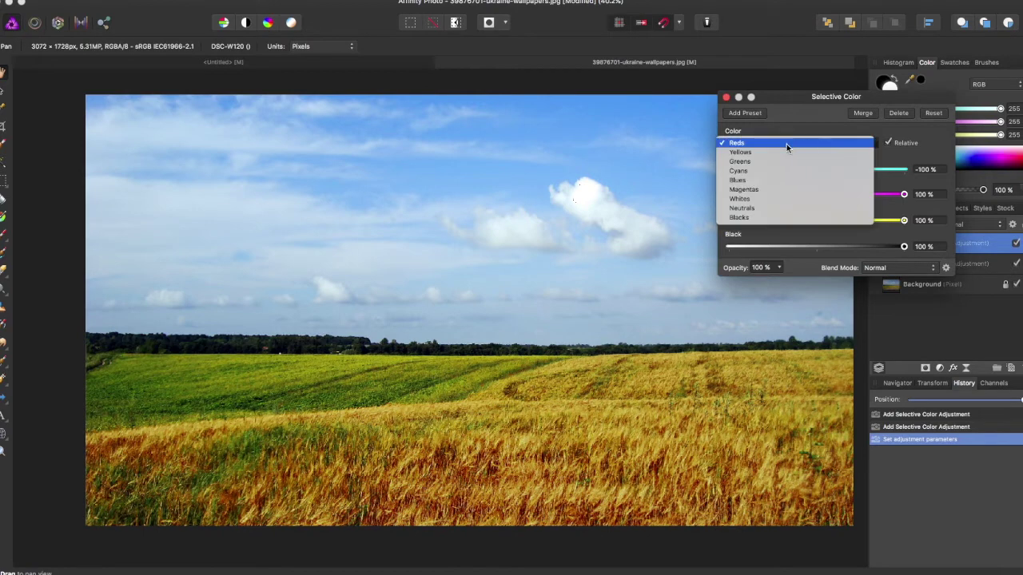
pyautogui.press('Down')
pyautogui.press('Return')
pyautogui.moveTo(849, 197); pyautogui.dragTo(911, 194)
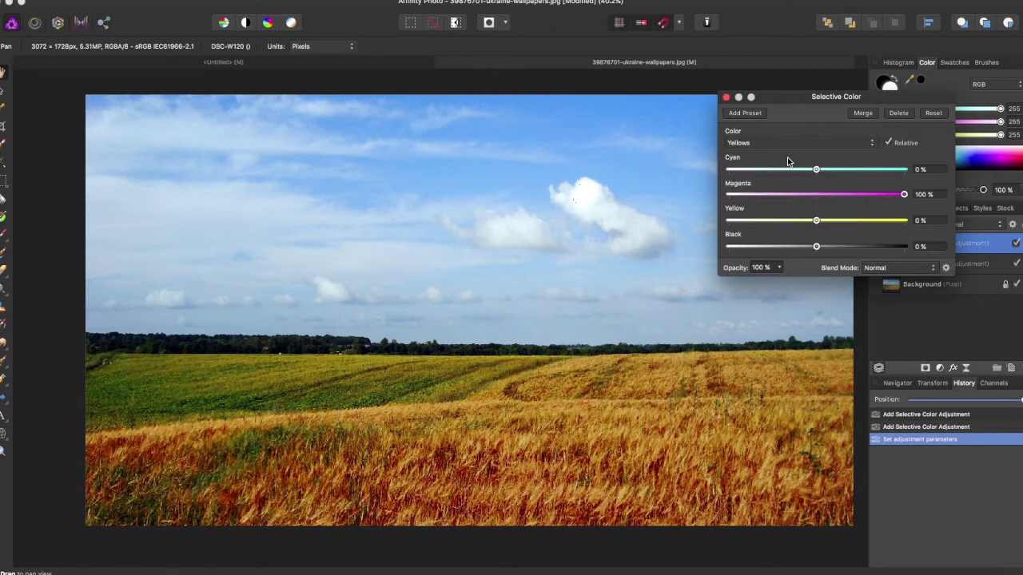
pyautogui.moveTo(816, 168); pyautogui.dragTo(698, 172)
pyautogui.moveTo(820, 251); pyautogui.dragTo(769, 260)
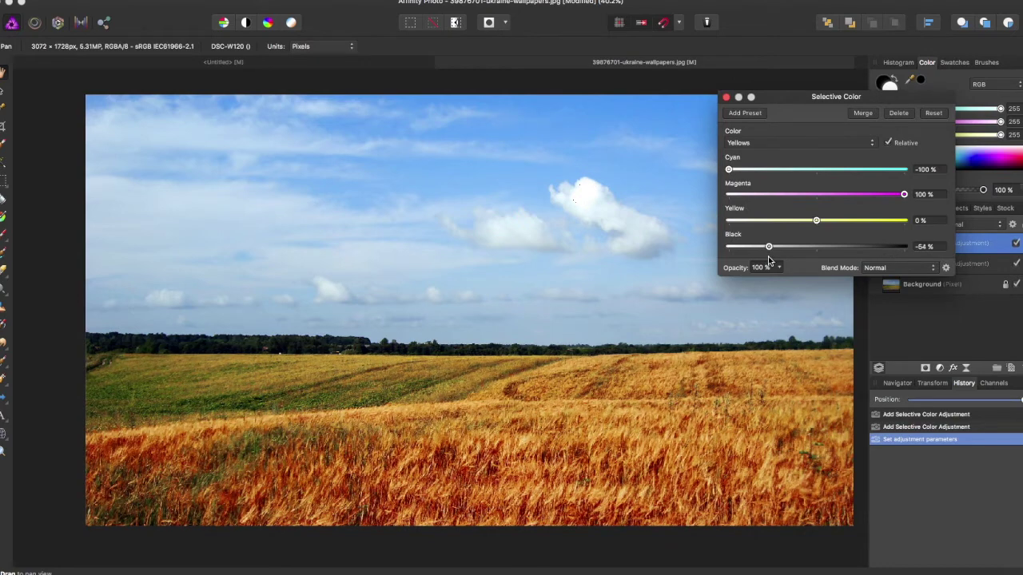
# Raise Greens magenta and cyan, then set Magentas to Cyan −64% and Magenta 84%.
pyautogui.click(768, 143)
pyautogui.click(767, 151)
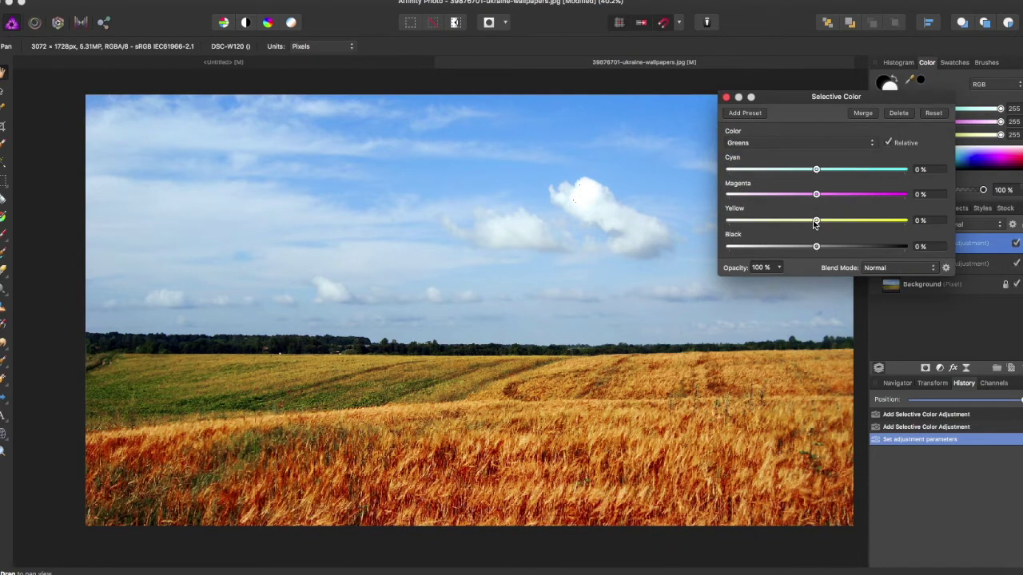
pyautogui.moveTo(816, 195); pyautogui.dragTo(863, 169)
pyautogui.click(772, 142)
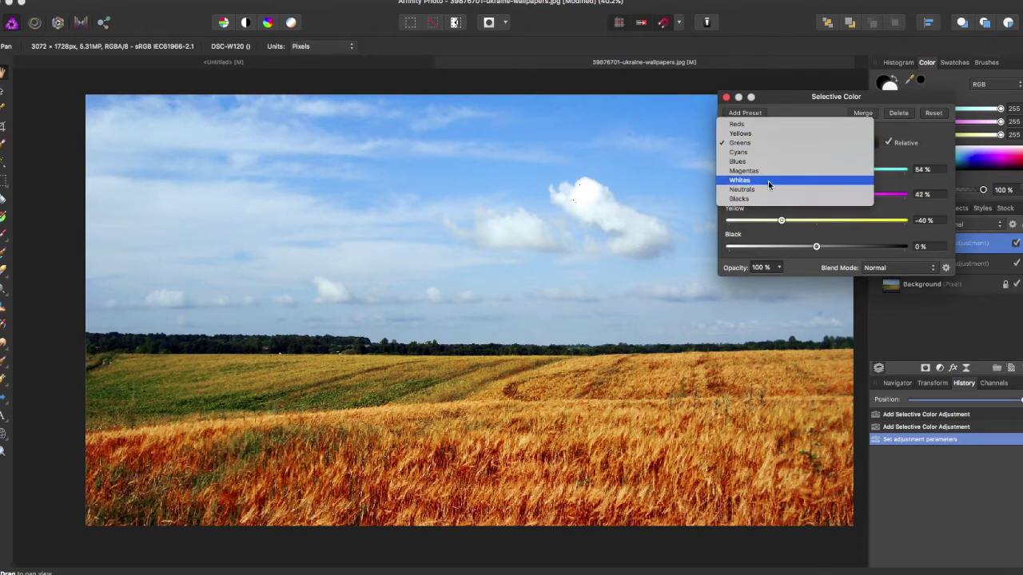
pyautogui.click(767, 168)
pyautogui.moveTo(817, 171); pyautogui.dragTo(760, 170)
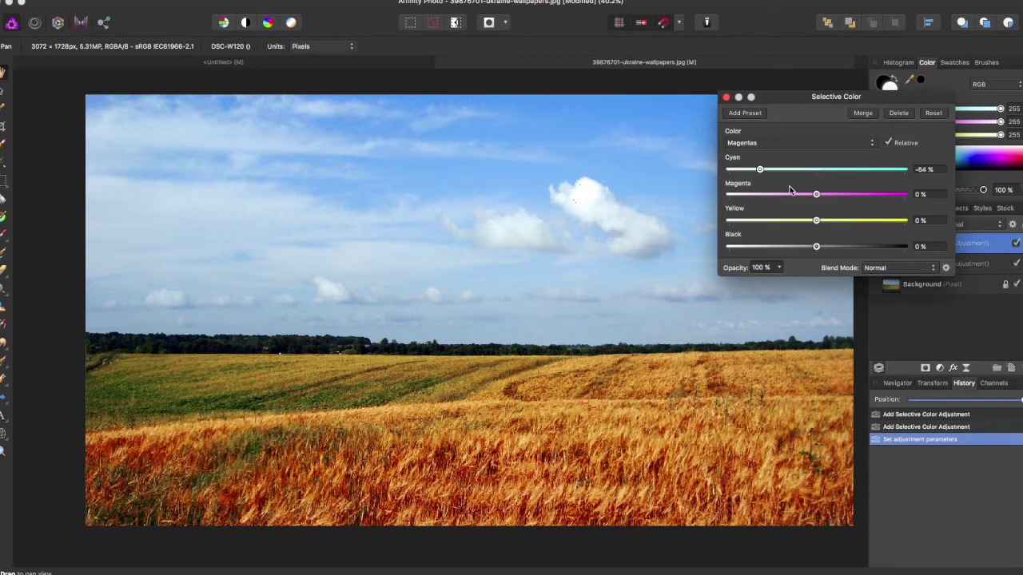
pyautogui.moveTo(816, 195); pyautogui.dragTo(890, 194)
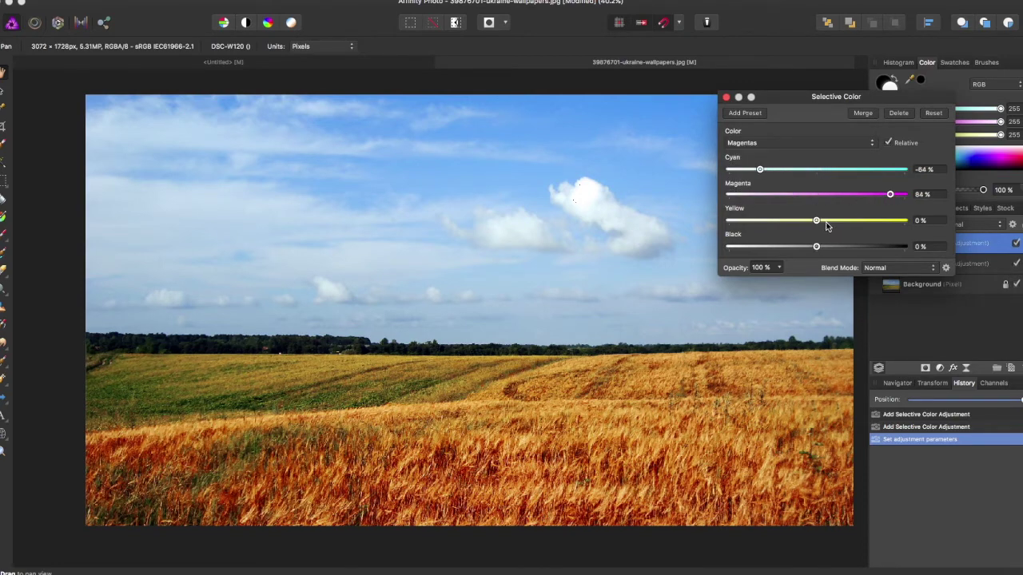
# For the Blues, lower Cyan to −72% and reduce Yellow slightly.
pyautogui.click(755, 143)
pyautogui.click(751, 131)
pyautogui.moveTo(816, 169); pyautogui.dragTo(753, 169)
pyautogui.moveTo(817, 221); pyautogui.dragTo(804, 222)
# Set the Greens to Cyan 100%, Magenta −100% and Yellow −100%.
pyautogui.click(741, 147)
pyautogui.click(742, 124)
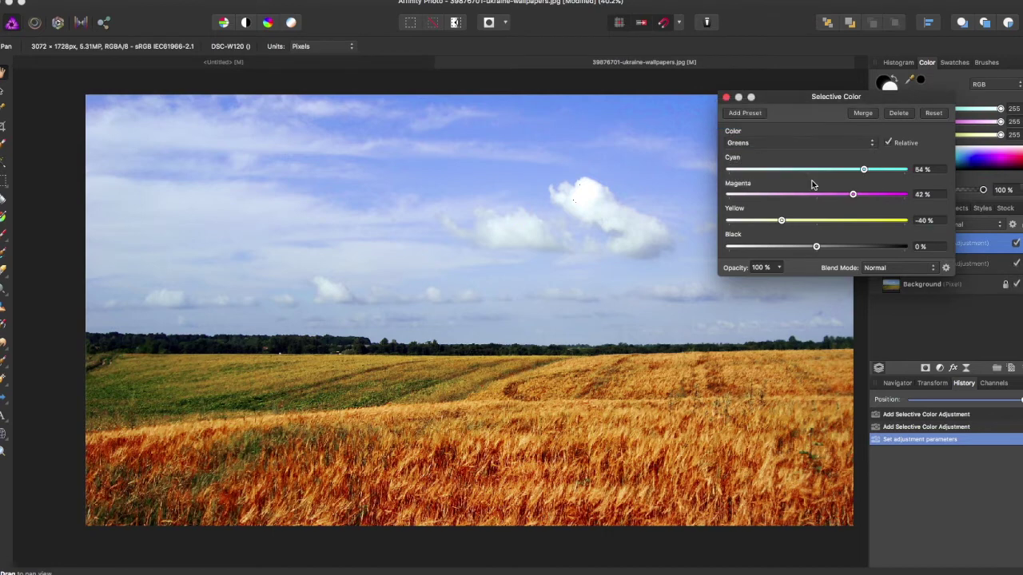
pyautogui.moveTo(864, 170); pyautogui.dragTo(965, 188)
pyautogui.moveTo(852, 194); pyautogui.dragTo(649, 196)
pyautogui.moveTo(779, 225); pyautogui.dragTo(705, 223)
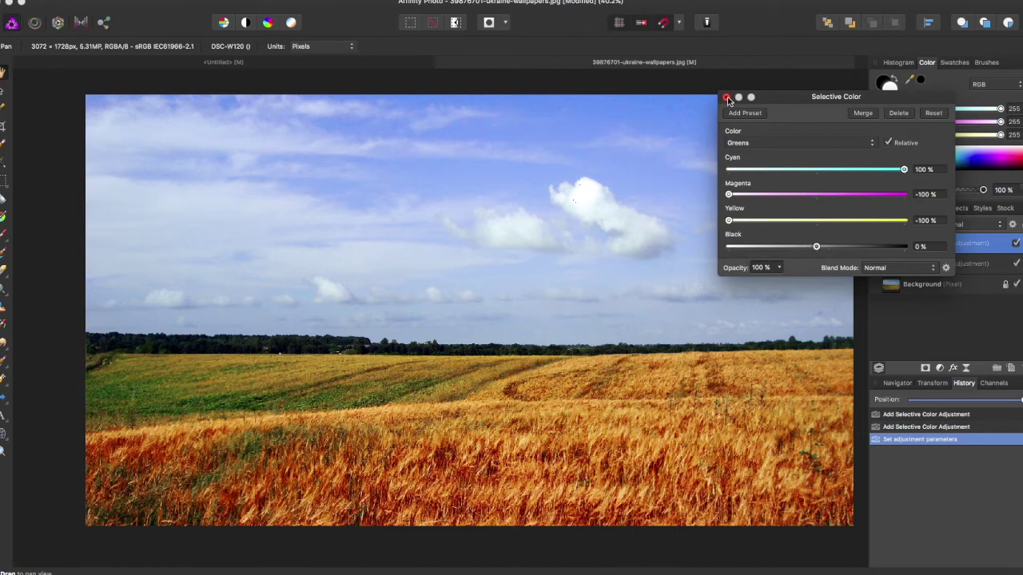
pyautogui.click(893, 269)
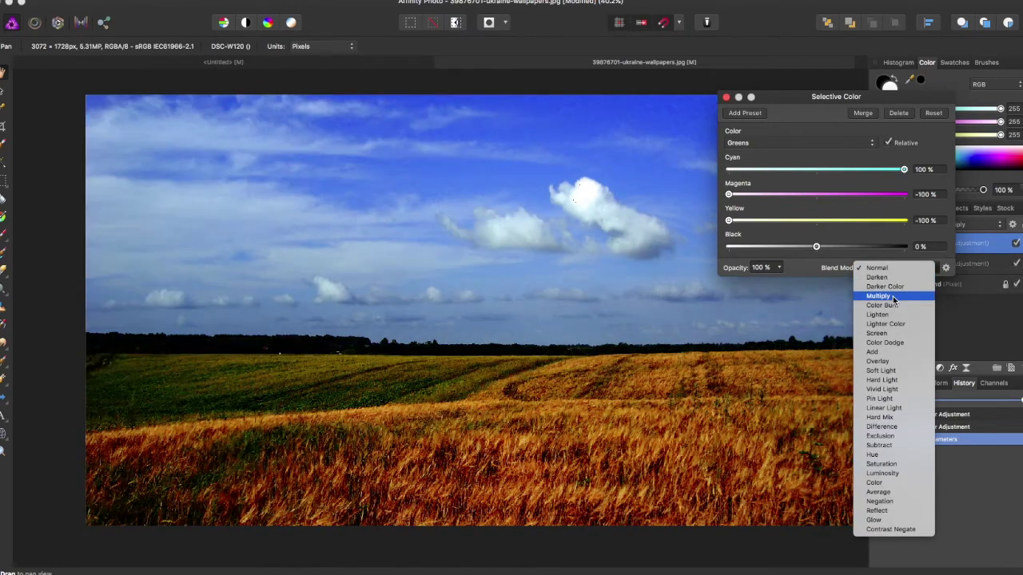
# Switch the adjustment layer to Multiply and bring its opacity down to 63%.
pyautogui.click(893, 297)
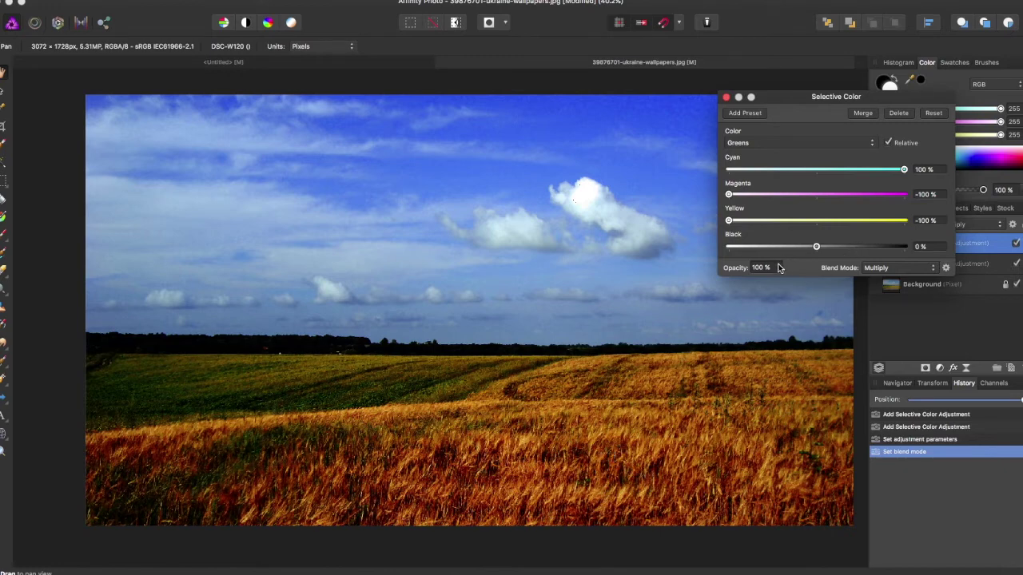
pyautogui.moveTo(779, 269); pyautogui.dragTo(717, 290)
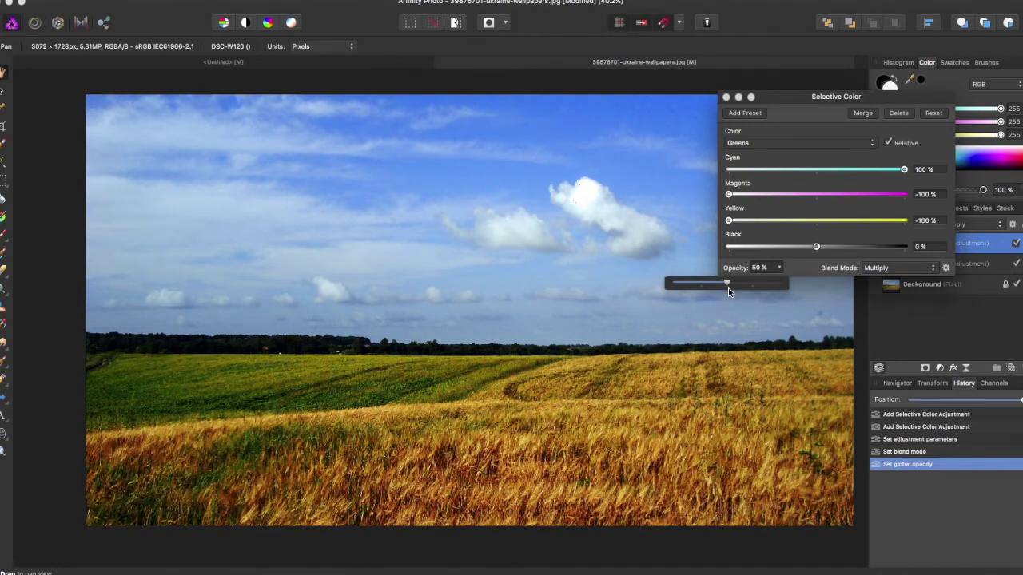
pyautogui.moveTo(741, 291); pyautogui.dragTo(741, 292)
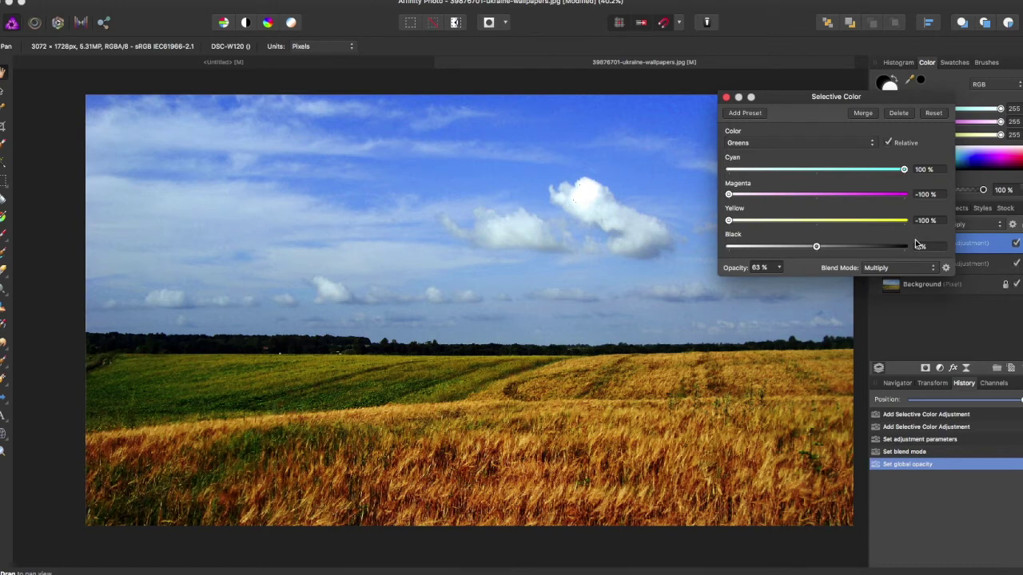
# Dip the Source and Underlying blend range curves into V shapes at 69% and 67%, then close the panels.
pyautogui.click(947, 269)
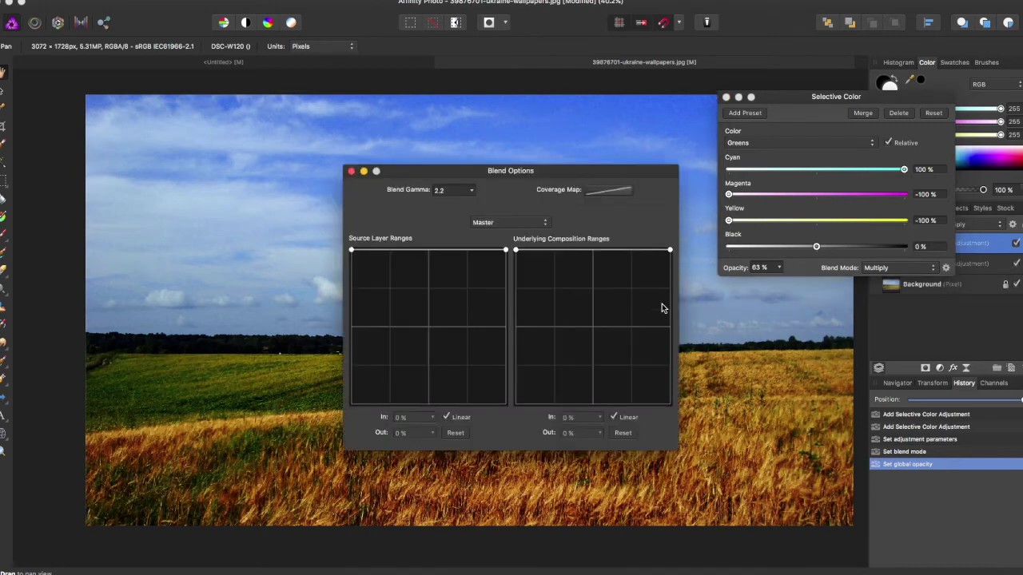
pyautogui.moveTo(593, 252); pyautogui.dragTo(586, 296)
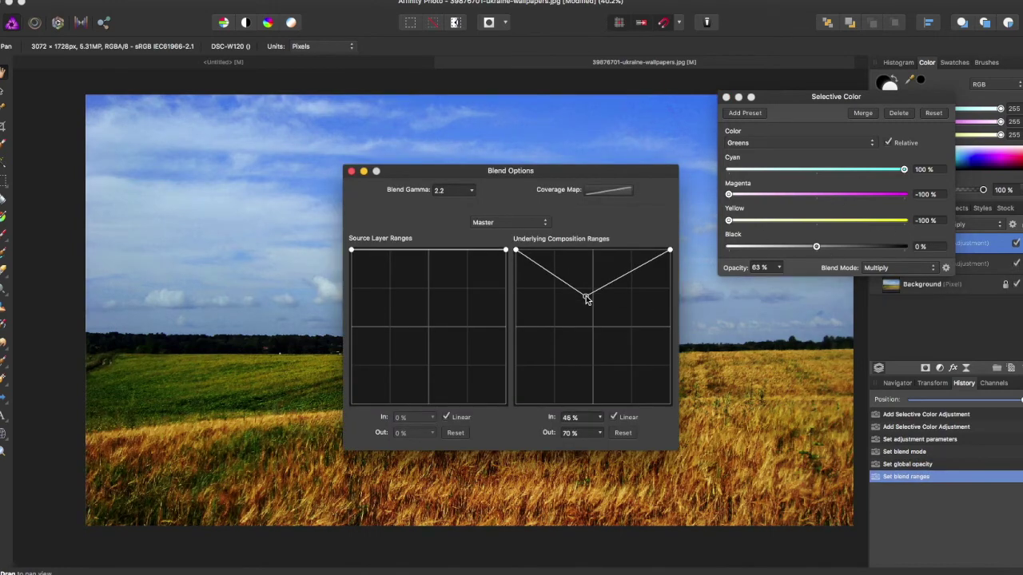
pyautogui.moveTo(419, 252); pyautogui.dragTo(394, 296)
pyautogui.moveTo(596, 304); pyautogui.dragTo(604, 302)
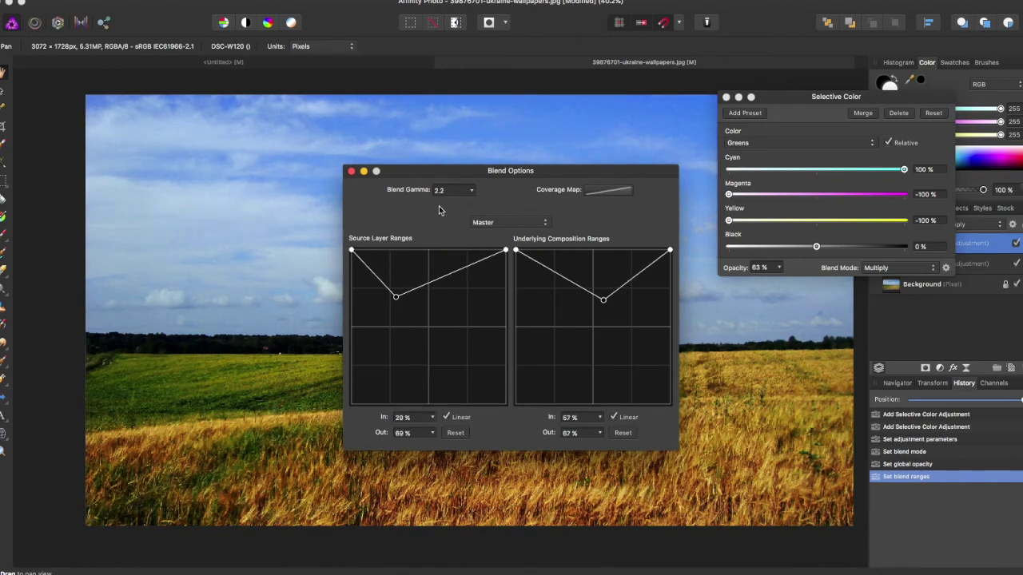
pyautogui.click(351, 171)
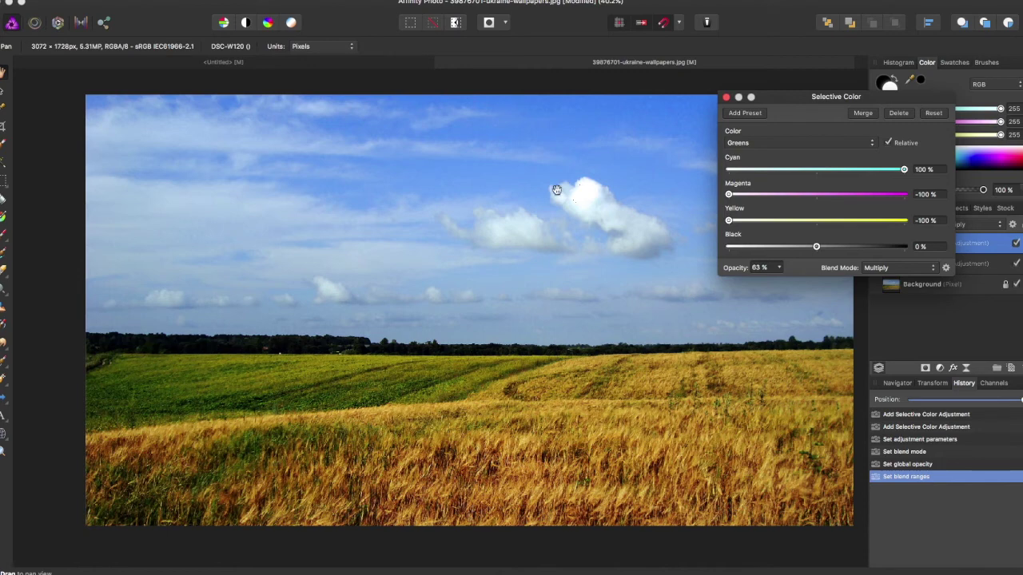
pyautogui.click(727, 97)
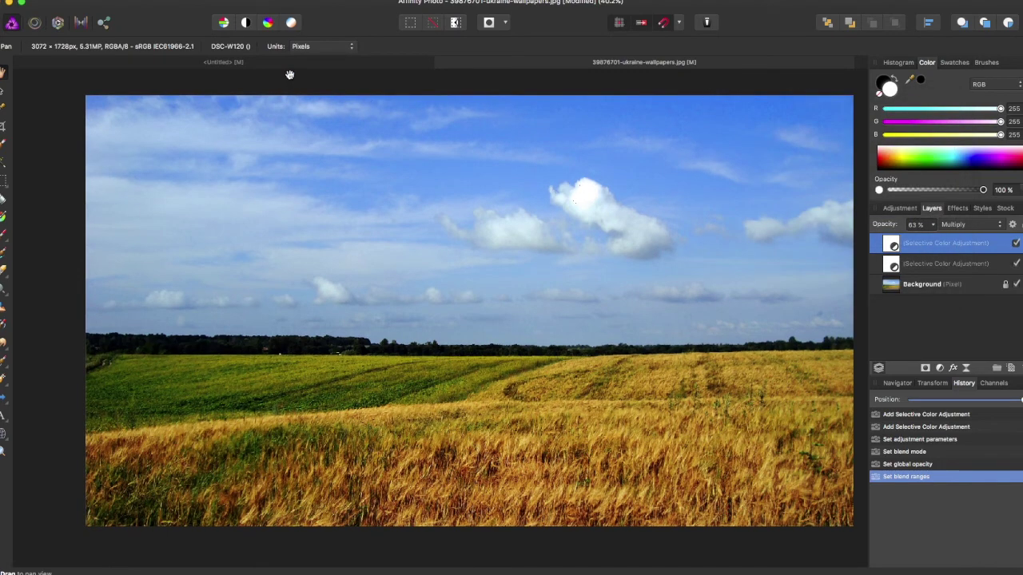